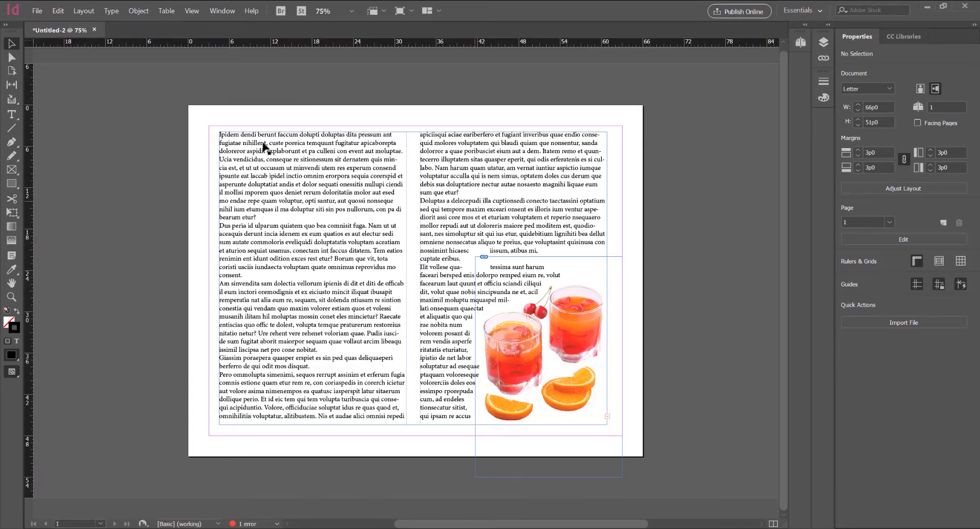
Step: Create a new one-page landscape document, 66p0 wide by 51p0 high, without facing pages
{"action": "left_click", "coordinate": [37, 11]}
{"action": "mouse_move", "coordinate": [141, 26]}
{"action": "left_click", "coordinate": [235, 24]}
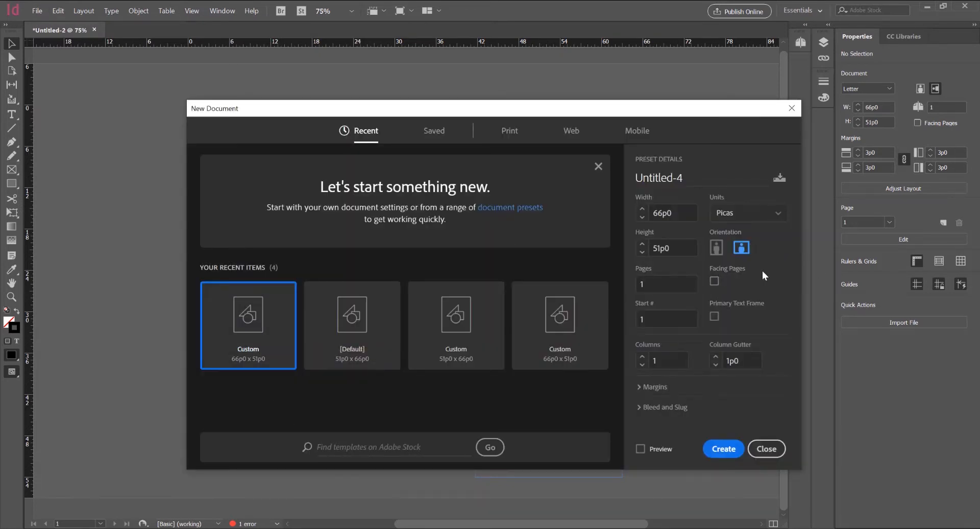
{"action": "left_click", "coordinate": [724, 449]}
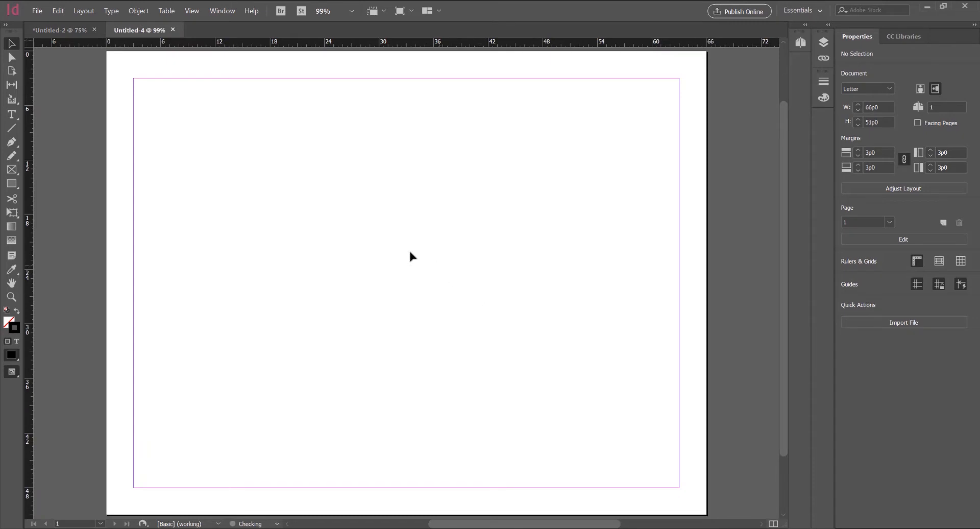
{"action": "key", "text": "ctrl+minus"}
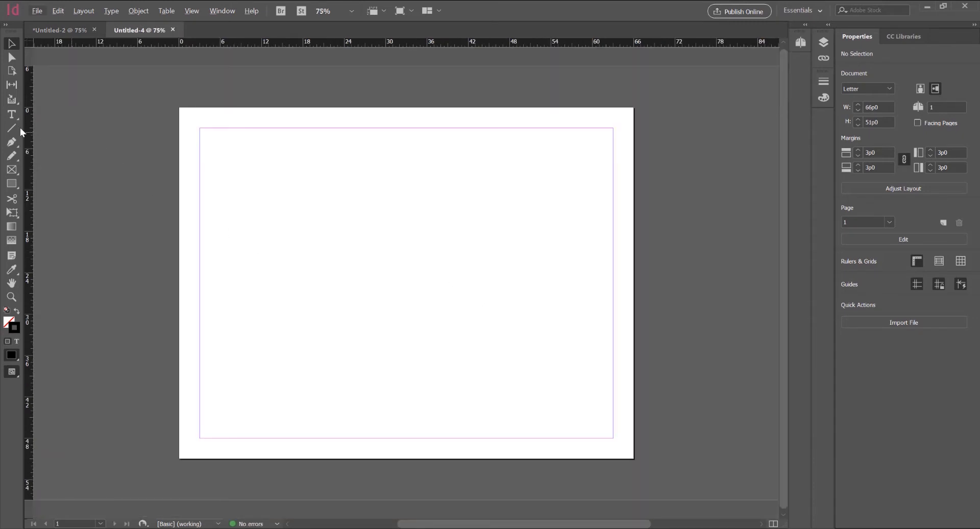
Step: Draw a text frame about 60p0 by 44p7 across the page's margin area and fill it with placeholder text
{"action": "left_click", "coordinate": [10, 116]}
{"action": "left_click", "coordinate": [66, 128]}
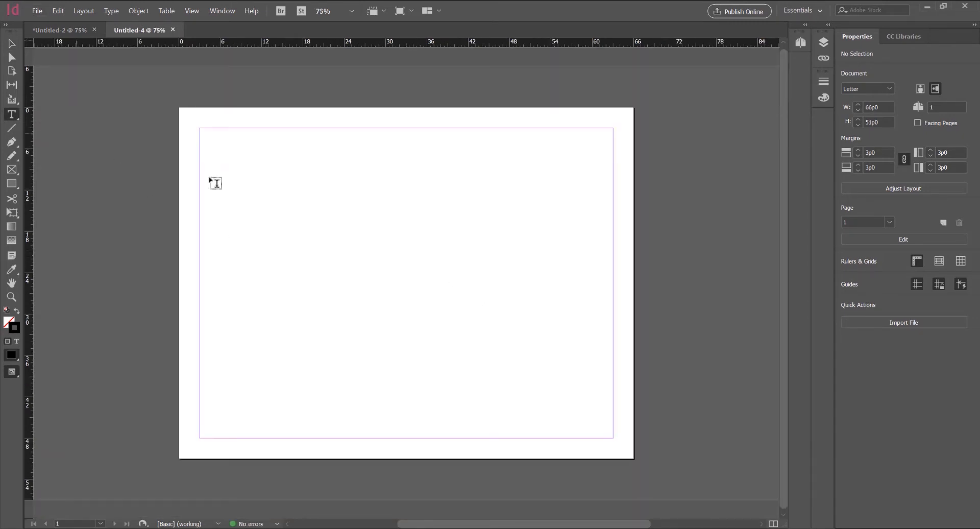
{"action": "left_click_drag", "start_coordinate": [200, 131], "coordinate": [613, 438]}
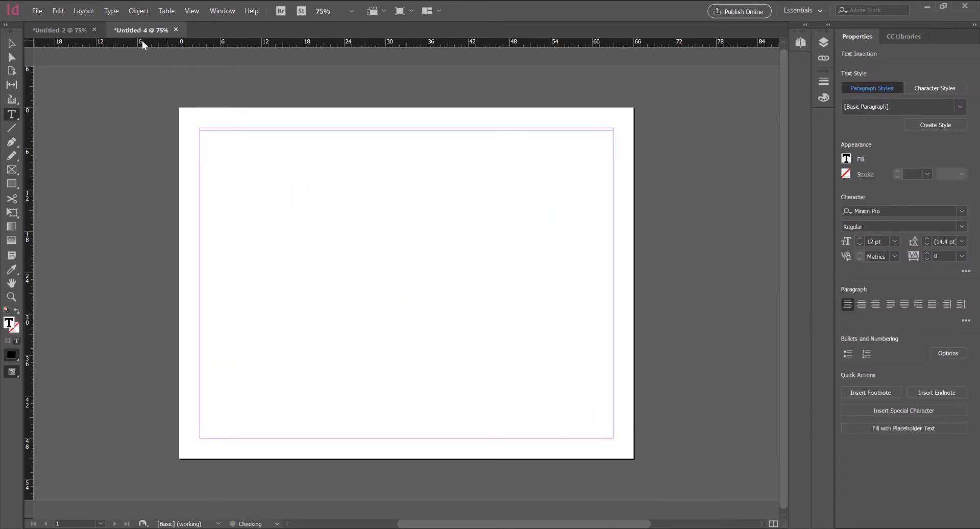
{"action": "left_click", "coordinate": [111, 11]}
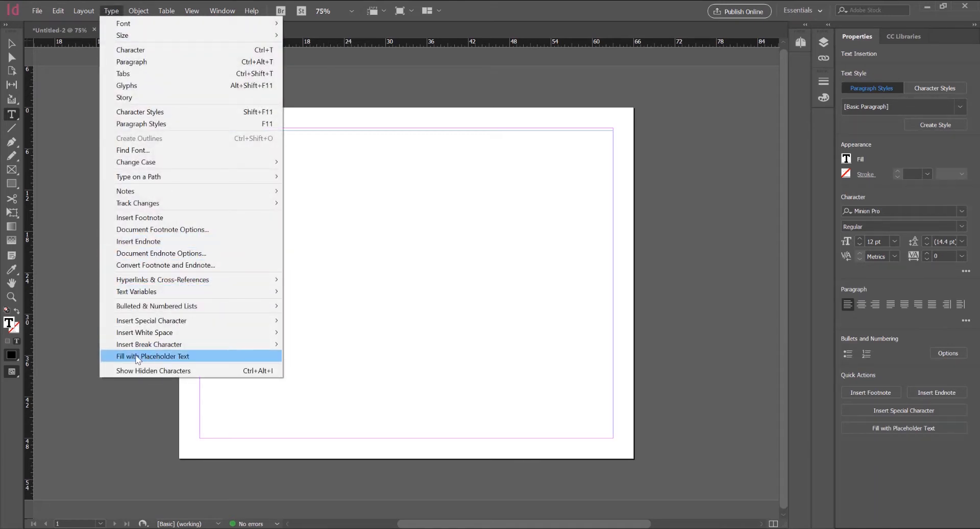
{"action": "left_click", "coordinate": [215, 360]}
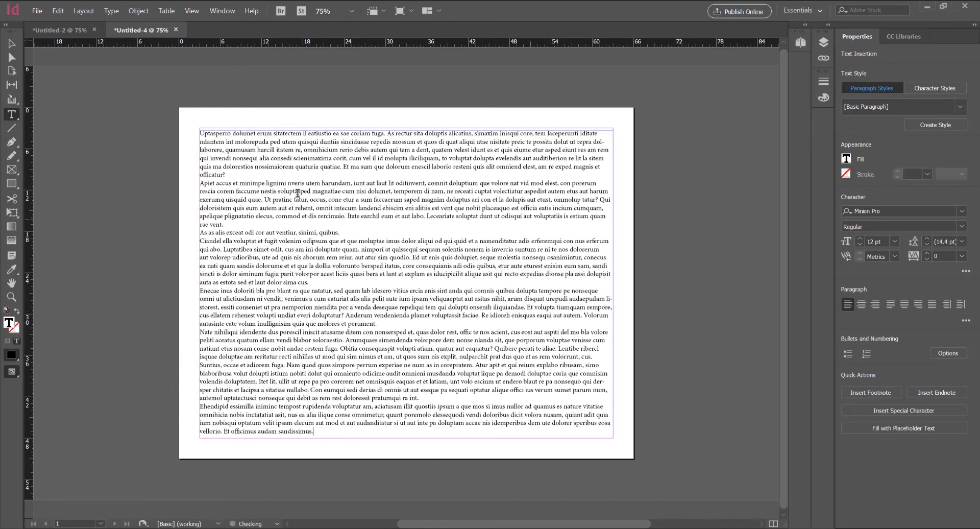
Step: Divide the text frame into two fixed-number columns with a 1p7 gutter
{"action": "left_click", "coordinate": [10, 42]}
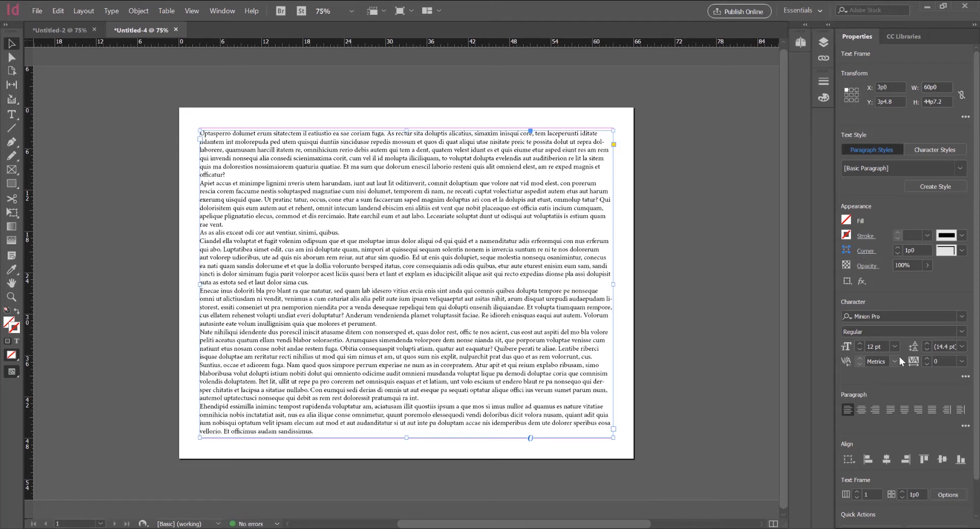
{"action": "scroll", "coordinate": [899, 356], "scroll_direction": "down", "scroll_amount": 2}
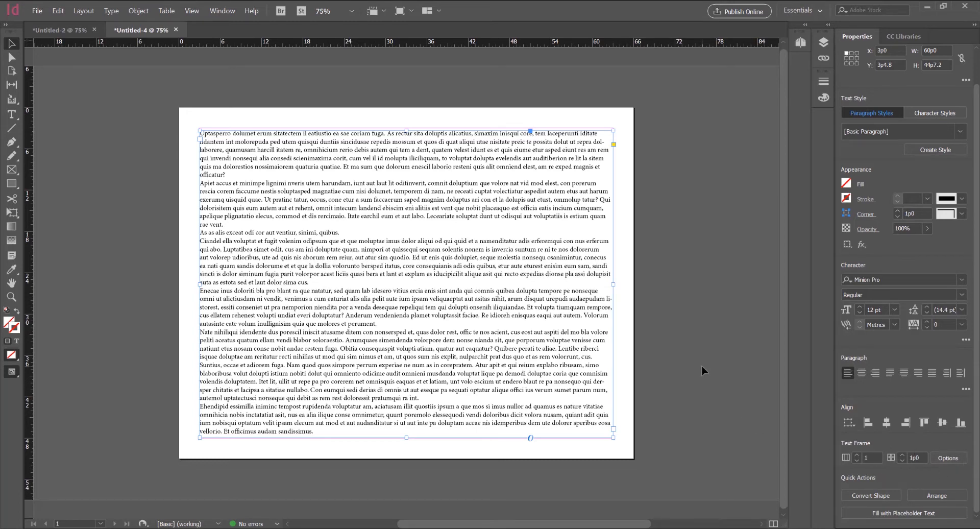
{"action": "key", "text": "ctrl+b"}
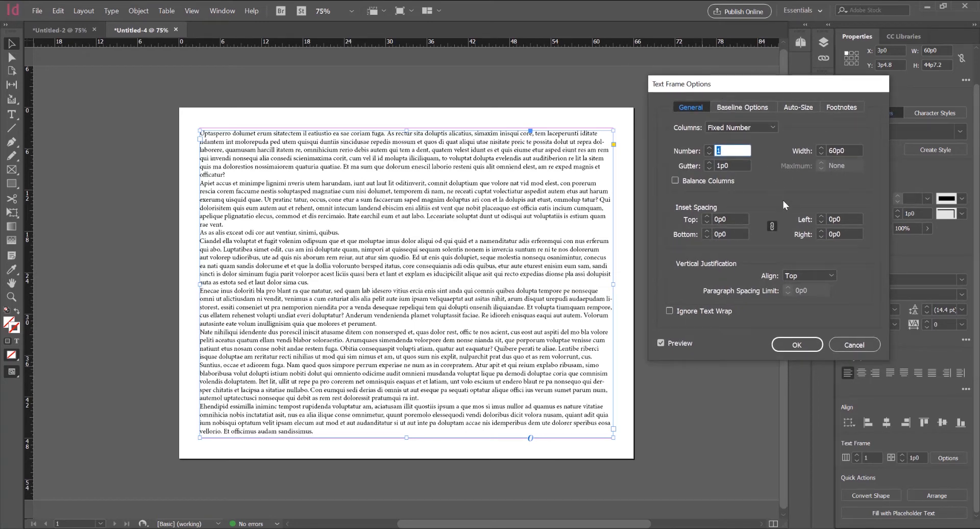
{"action": "left_click", "coordinate": [709, 147]}
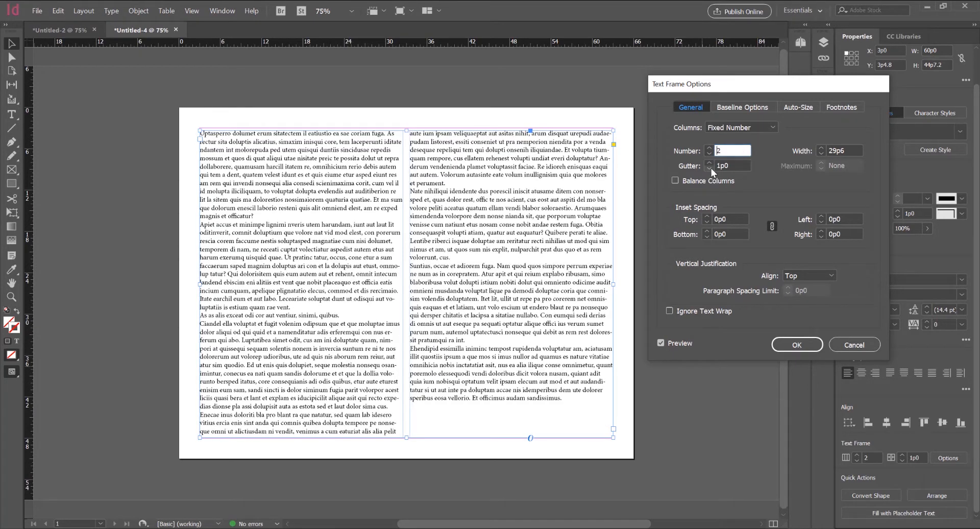
{"action": "left_click", "coordinate": [709, 163]}
{"action": "left_click", "coordinate": [709, 163]}
{"action": "left_click", "coordinate": [709, 163]}
{"action": "left_click", "coordinate": [710, 163]}
{"action": "left_click", "coordinate": [709, 163]}
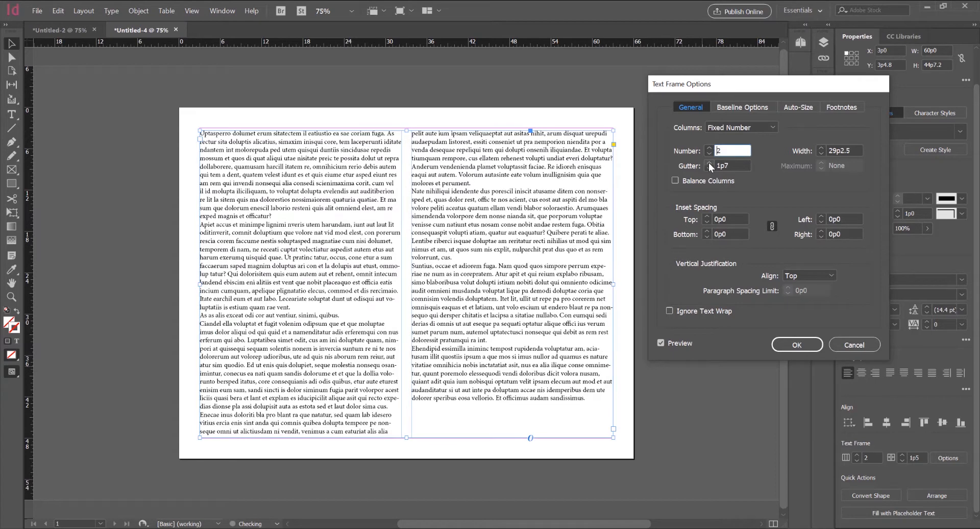
{"action": "left_click", "coordinate": [709, 163]}
{"action": "left_click", "coordinate": [709, 163]}
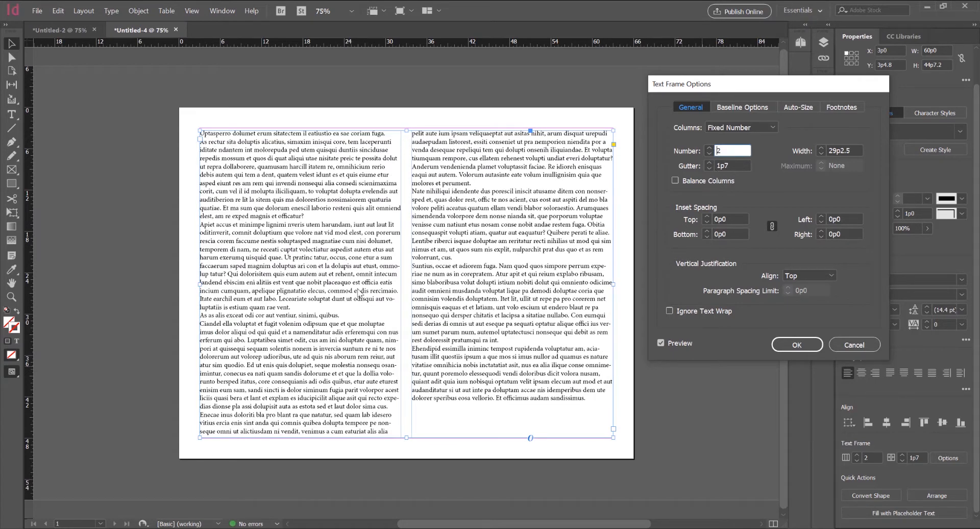
Step: Balance the text frame's columns and widen their gutter to 2p2, then deselect the frame
{"action": "left_click", "coordinate": [676, 180]}
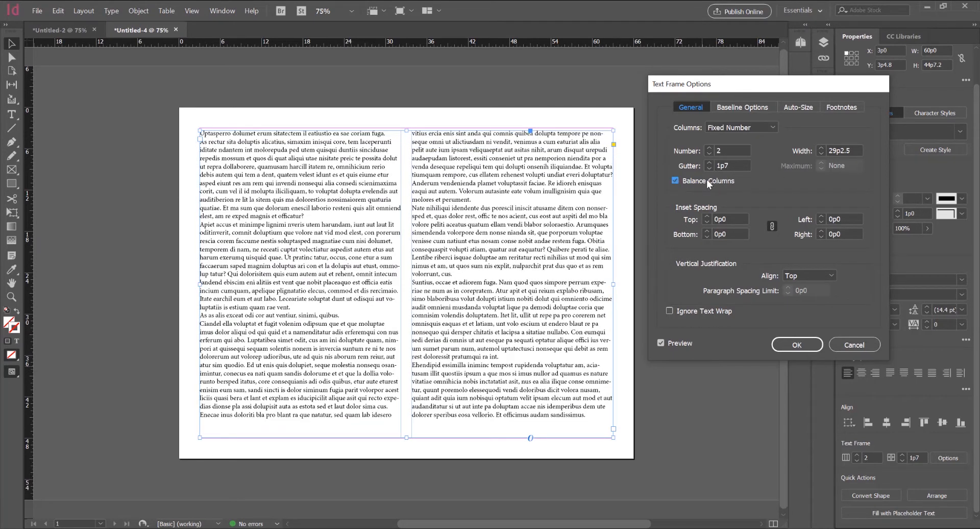
{"action": "left_click", "coordinate": [711, 164]}
{"action": "left_click", "coordinate": [710, 163]}
{"action": "left_click", "coordinate": [710, 163]}
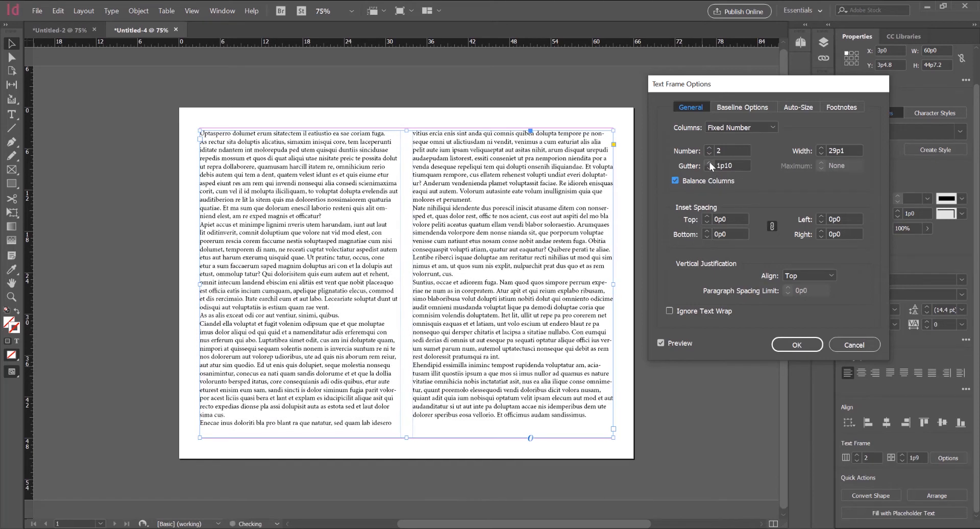
{"action": "left_click", "coordinate": [709, 161]}
{"action": "left_click", "coordinate": [709, 162]}
{"action": "left_click", "coordinate": [707, 161]}
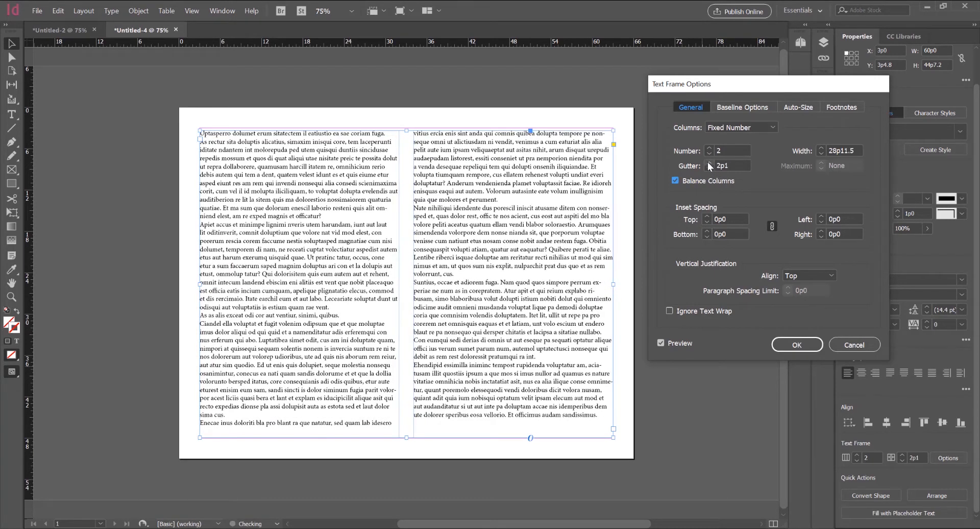
{"action": "left_click", "coordinate": [708, 161]}
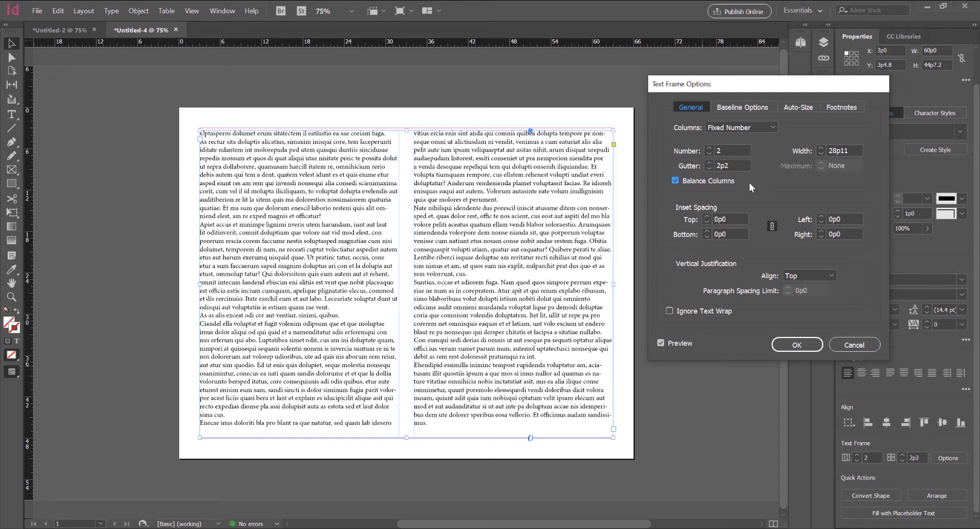
{"action": "left_click", "coordinate": [797, 345]}
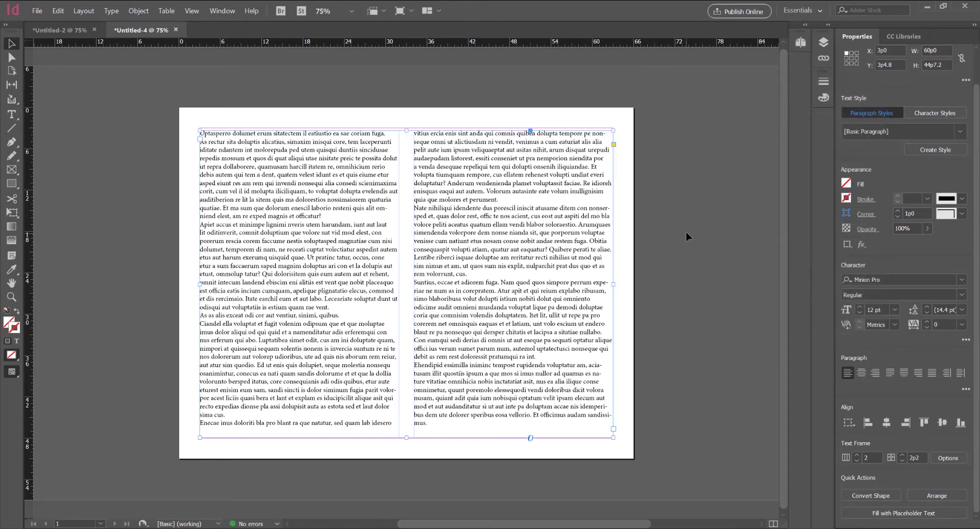
{"action": "left_click", "coordinate": [146, 221]}
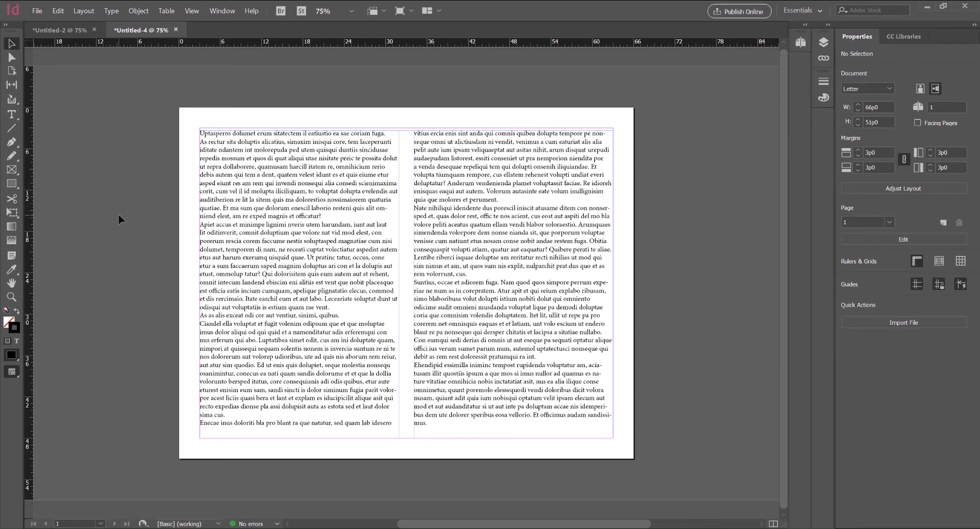
Step: Place img.png over the lower part of the second column, about 25p4 wide and 38p0 high
{"action": "left_click", "coordinate": [36, 11]}
{"action": "left_click", "coordinate": [91, 147]}
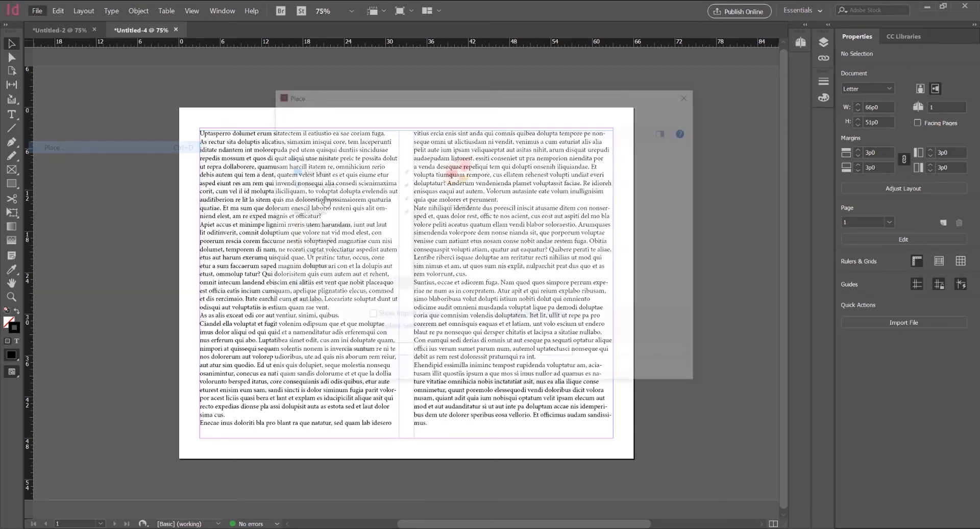
{"action": "left_click", "coordinate": [462, 174]}
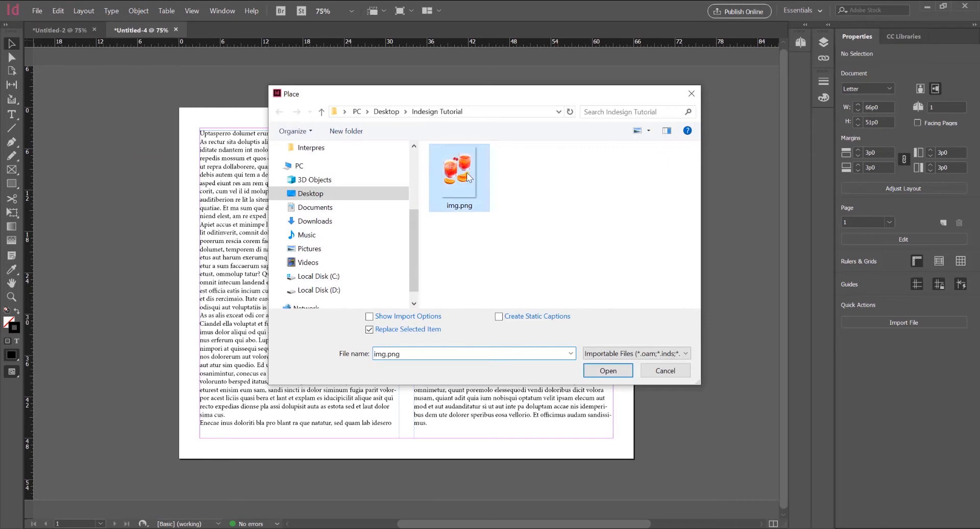
{"action": "left_click", "coordinate": [605, 372]}
{"action": "left_click_drag", "start_coordinate": [438, 220], "coordinate": [671, 482]}
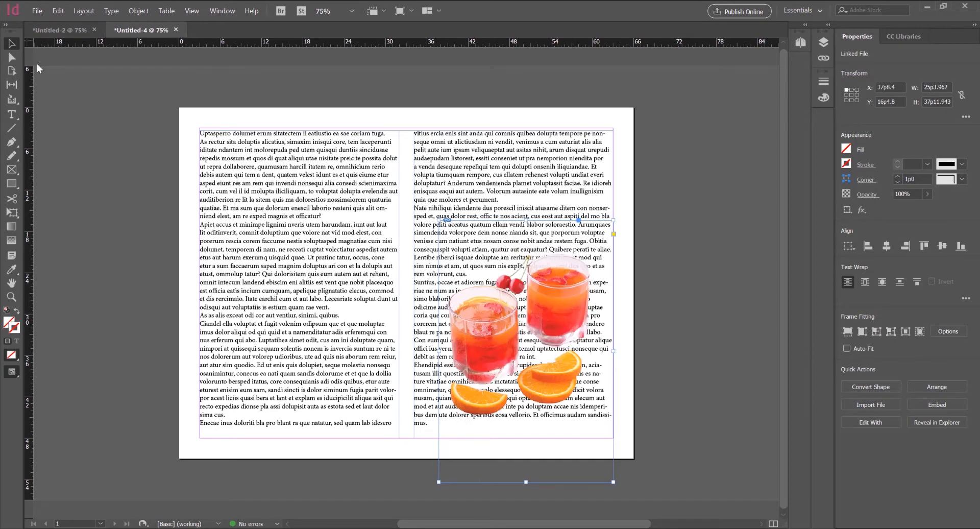
{"action": "mouse_move", "coordinate": [574, 289]}
{"action": "left_mouse_down"}
{"action": "mouse_move", "coordinate": [587, 292]}
{"action": "mouse_move", "coordinate": [579, 295]}
{"action": "left_mouse_up"}
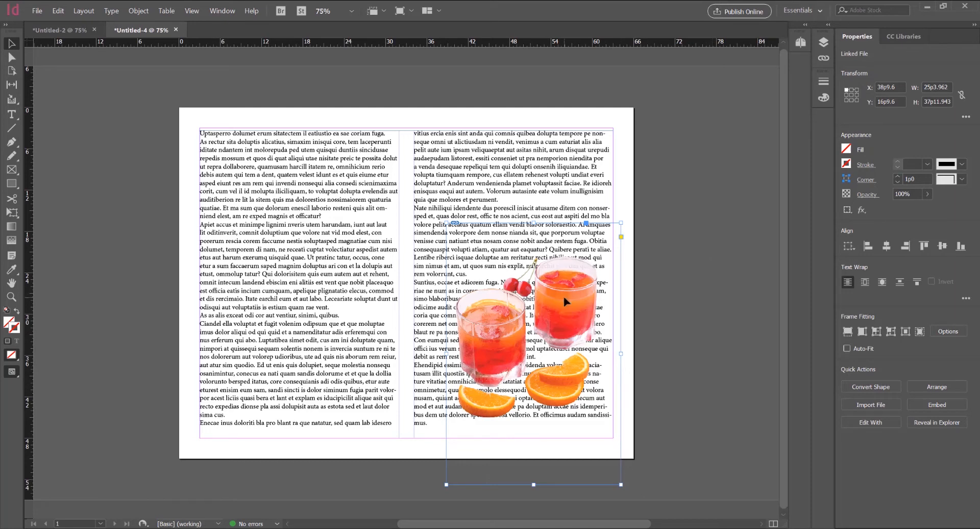
Step: Wrap the text around the drinks image's object shape with a Detect Edges contour on both right and left sides
{"action": "left_click", "coordinate": [218, 11]}
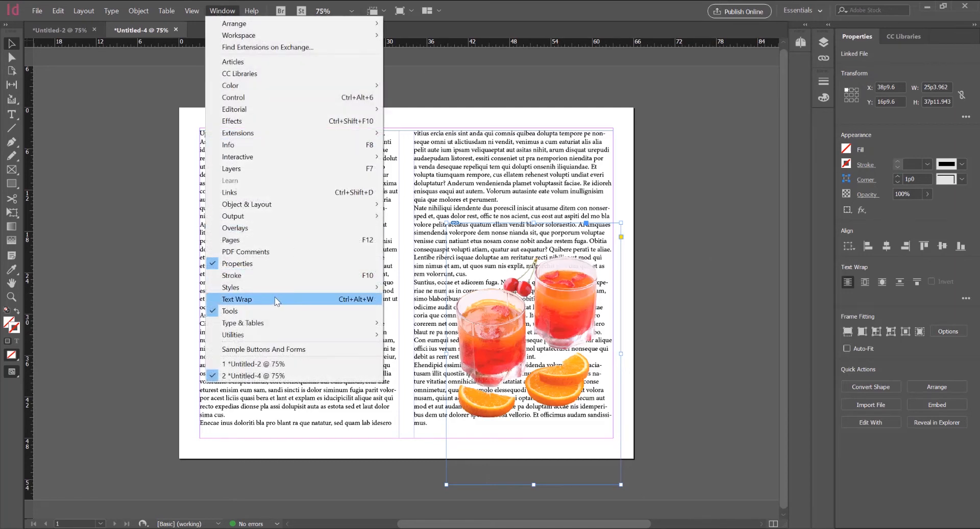
{"action": "left_click", "coordinate": [236, 299]}
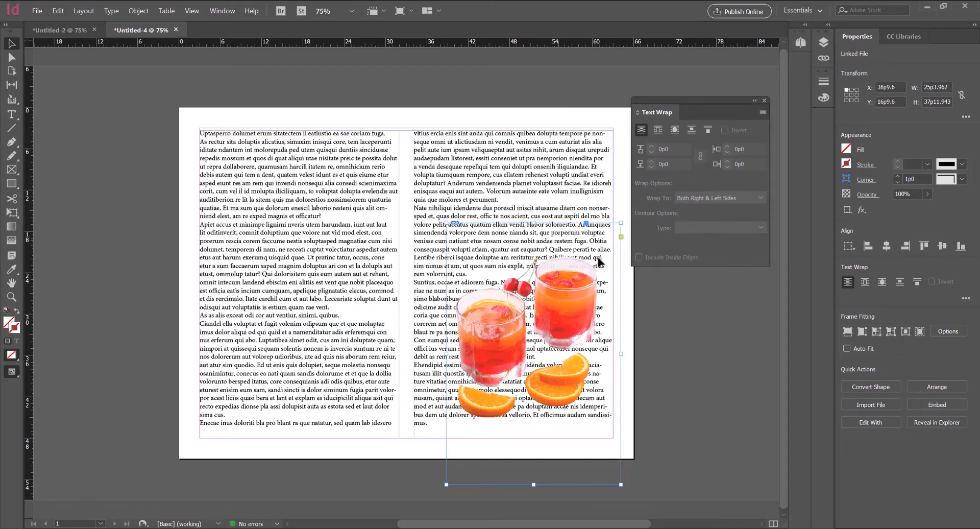
{"action": "left_click", "coordinate": [675, 131]}
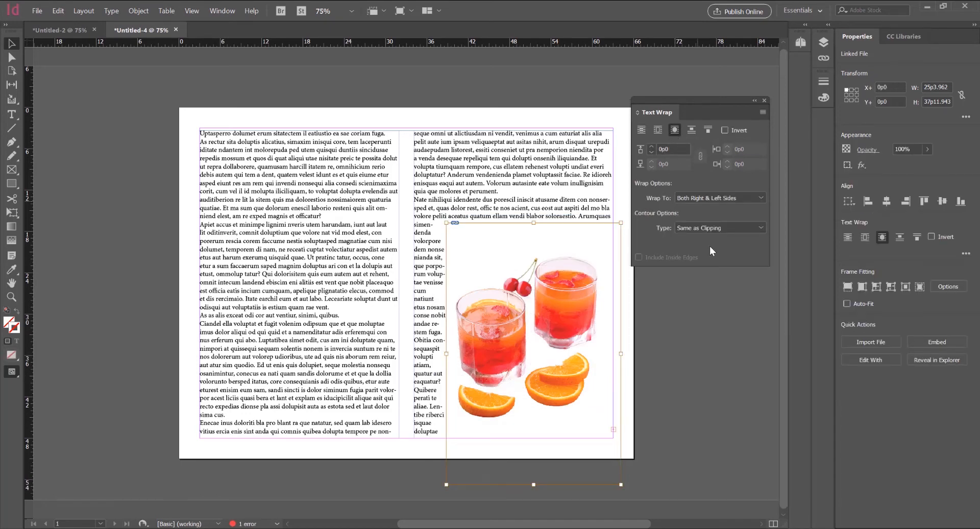
{"action": "left_click", "coordinate": [718, 228]}
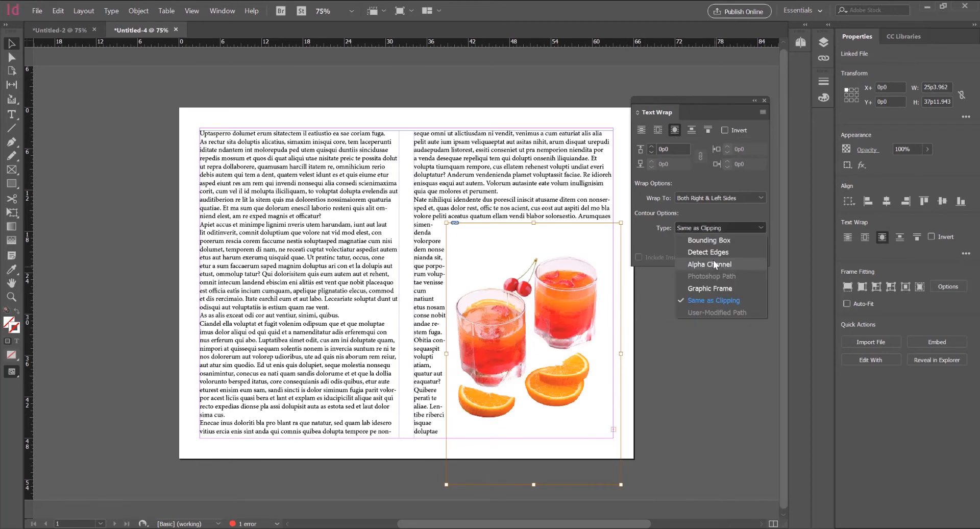
{"action": "left_click", "coordinate": [710, 252]}
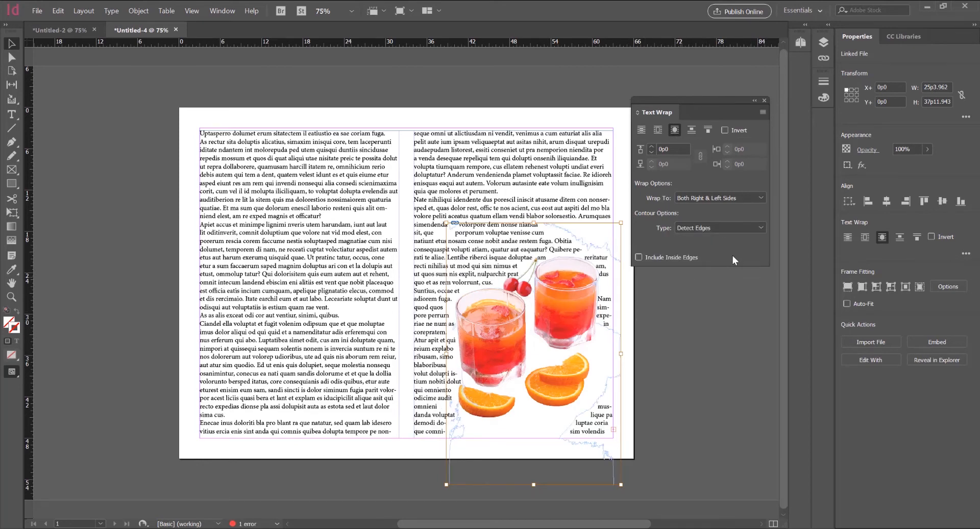
{"action": "left_click", "coordinate": [716, 198]}
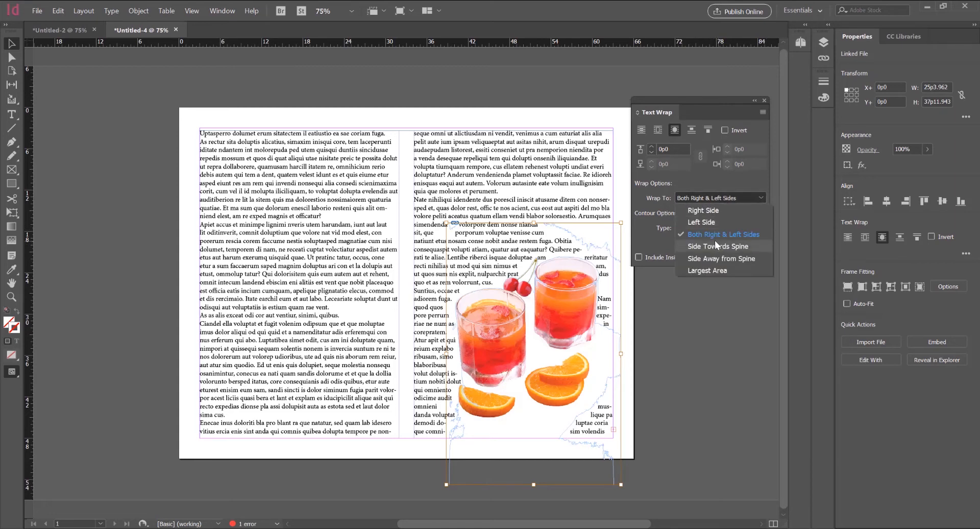
{"action": "left_click", "coordinate": [745, 234]}
Step: Undo a trial shift of the image content and nudge the whole image frame right and down to about X 42p1.6, Y 19p3.6
{"action": "left_click_drag", "start_coordinate": [574, 280], "coordinate": [584, 280]}
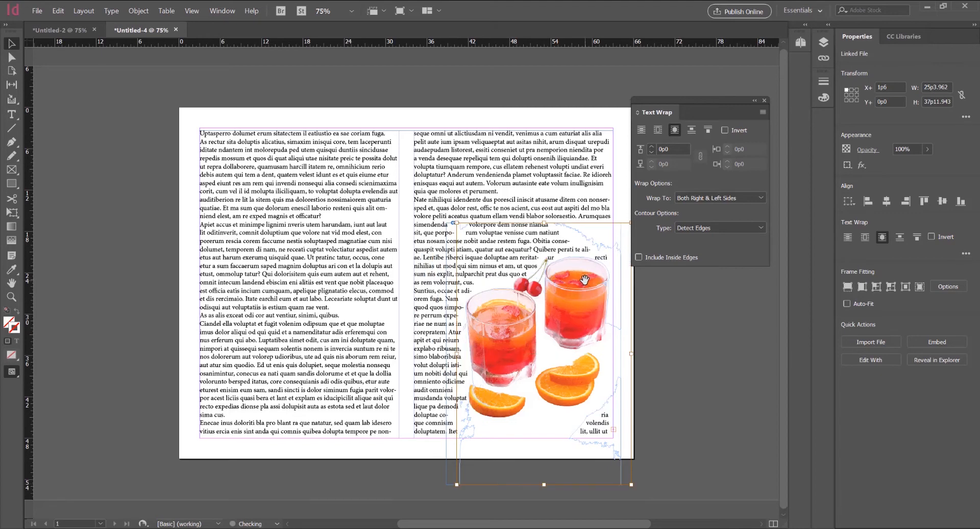
{"action": "key", "text": "ctrl+z"}
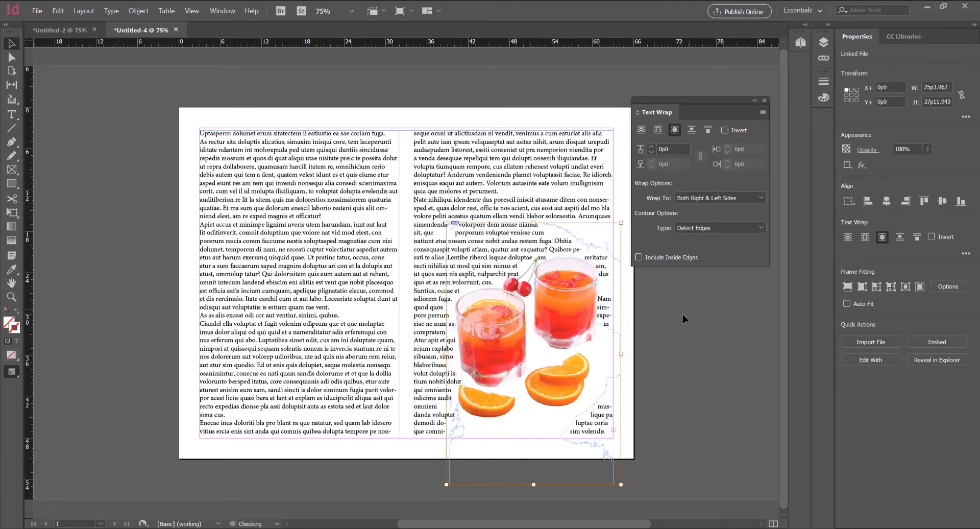
{"action": "key", "text": "shift+Right"}
{"action": "key", "text": "shift+Right"}
{"action": "key", "text": "shift+Right"}
{"action": "key", "text": "shift+Right"}
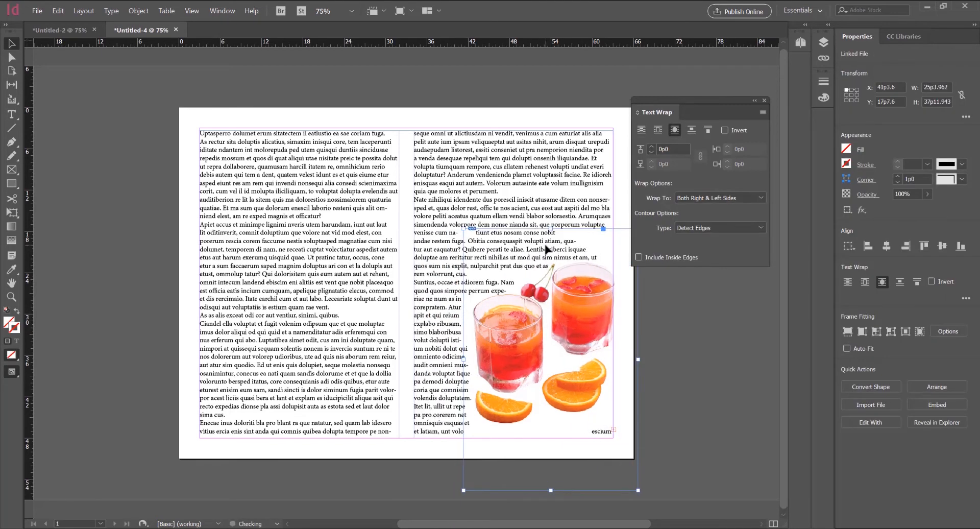
{"action": "key", "text": "shift+Down"}
{"action": "key", "text": "shift+Down"}
{"action": "key", "text": "shift+Down"}
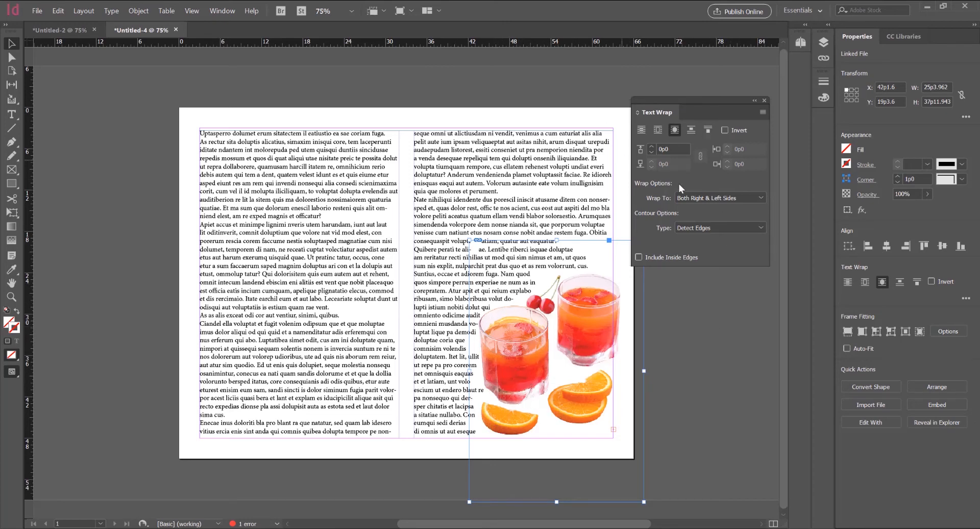
Step: Increase the text wrap offset around the drinks image to 0p5
{"action": "left_click", "coordinate": [651, 147]}
{"action": "left_click", "coordinate": [651, 147]}
{"action": "left_click", "coordinate": [651, 146]}
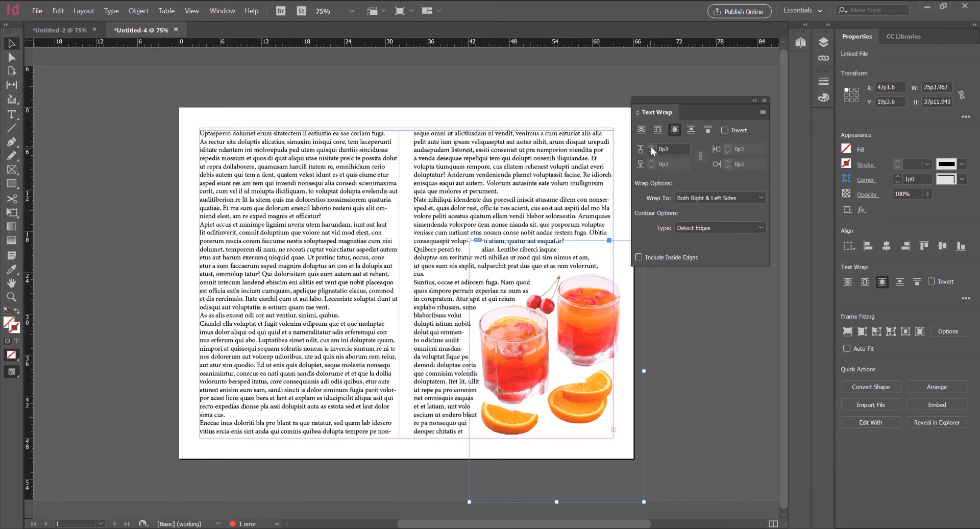
{"action": "left_click", "coordinate": [651, 147]}
{"action": "left_click", "coordinate": [651, 146]}
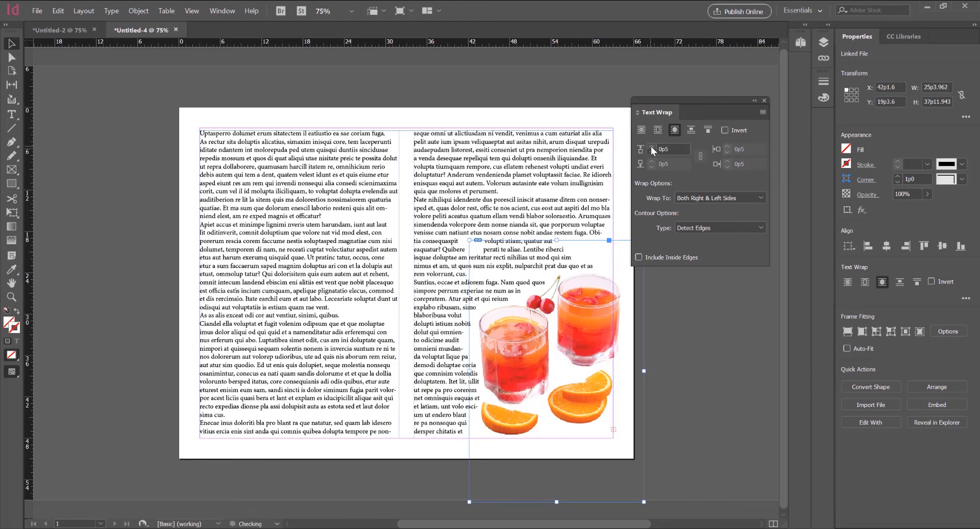
Step: Increase the text wrap offset around the drinks image to 0p9
{"action": "left_click", "coordinate": [651, 146]}
{"action": "left_click", "coordinate": [651, 146]}
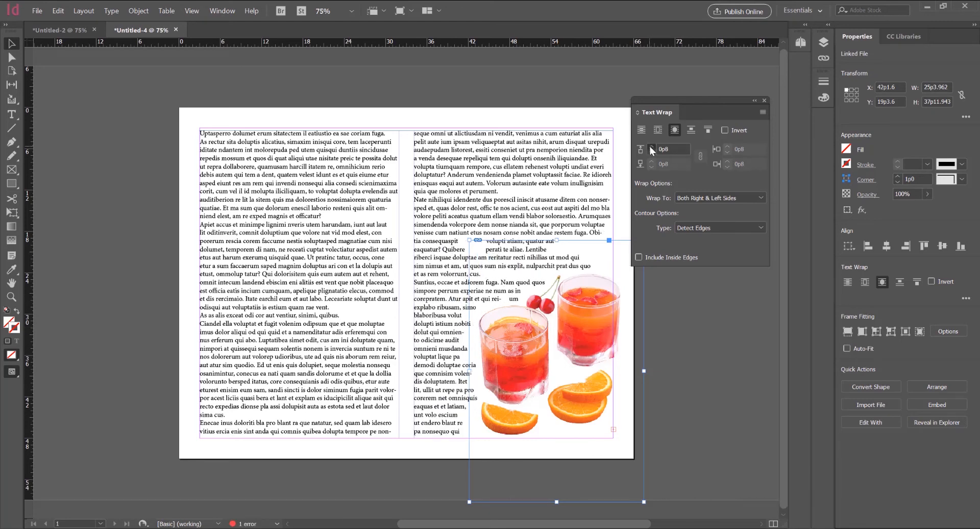
{"action": "left_click", "coordinate": [651, 146]}
{"action": "left_click", "coordinate": [650, 147]}
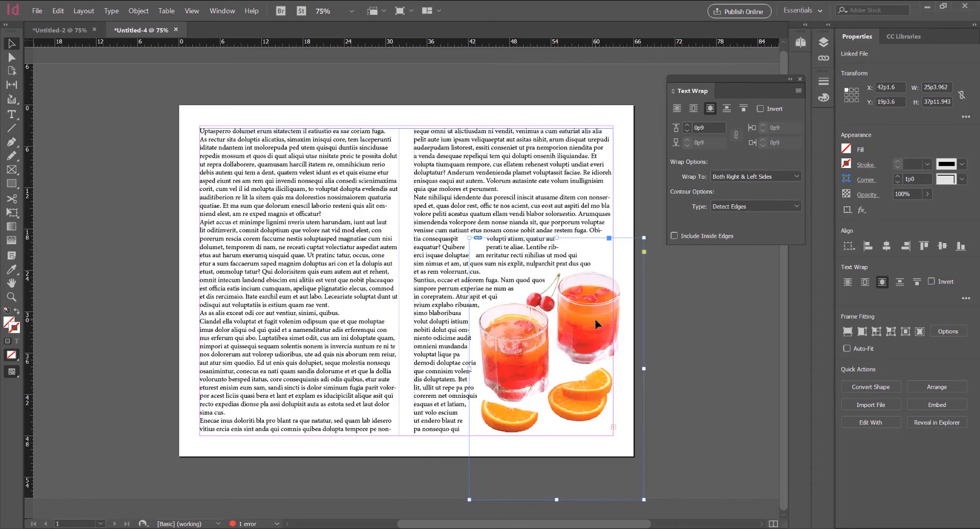
Step: Nudge the drinks image horizontally left across the column gutter to about X 24p7.6 to test how the text reflows
{"action": "left_click_drag", "start_coordinate": [633, 324], "coordinate": [596, 324]}
{"action": "key", "text": "shift+Left"}
{"action": "key", "text": "shift+Left"}
{"action": "key", "text": "shift+Left"}
{"action": "key", "text": "shift+Left"}
{"action": "key", "text": "shift+Left"}
{"action": "key", "text": "shift+Left"}
{"action": "key", "text": "shift+Left"}
{"action": "key", "text": "shift+Left"}
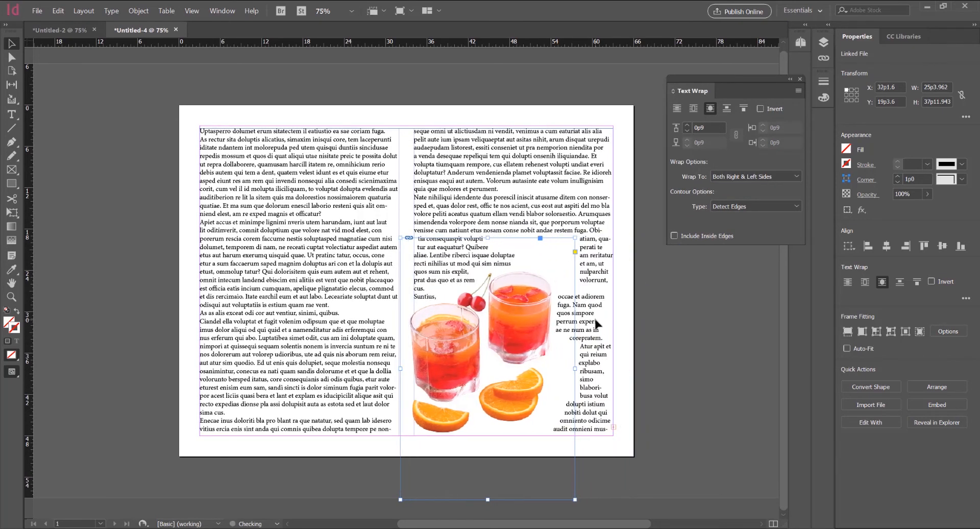
{"action": "key", "text": "shift+Left"}
{"action": "key", "text": "shift+Left"}
{"action": "key", "text": "shift+Left"}
{"action": "key", "text": "shift+Left"}
{"action": "key", "text": "shift+Left"}
{"action": "key", "text": "shift+Left"}
{"action": "key", "text": "shift+Left"}
{"action": "key", "text": "shift+Left"}
{"action": "key", "text": "shift+Left"}
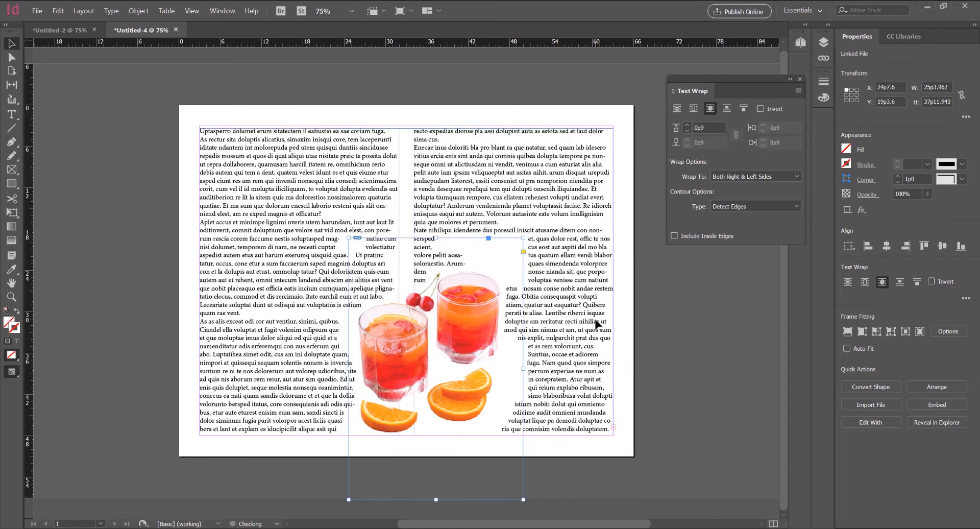
Step: Move the drinks image back into the lower part of the second column at about X 41p3.6, Y 19p3.6, and deselect it
{"action": "left_click_drag", "start_coordinate": [459, 333], "coordinate": [591, 309]}
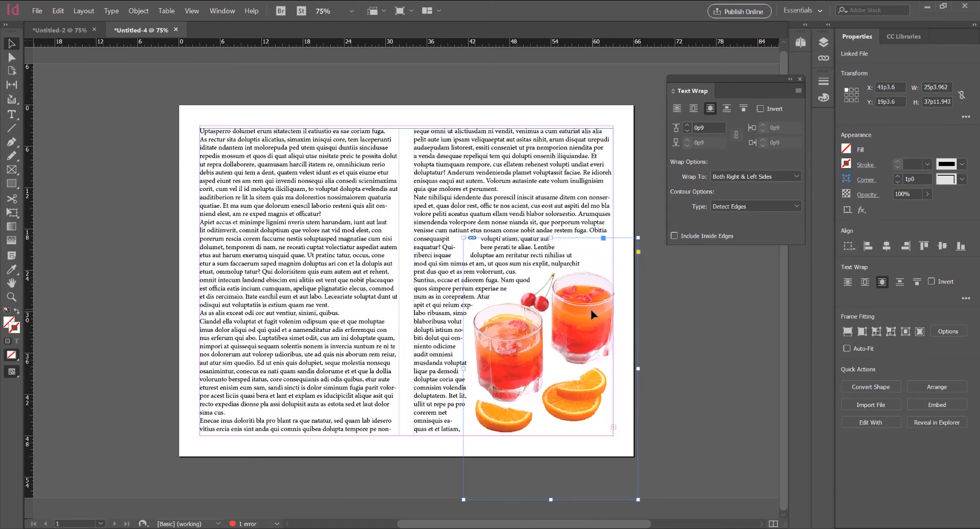
{"action": "left_click", "coordinate": [688, 312]}
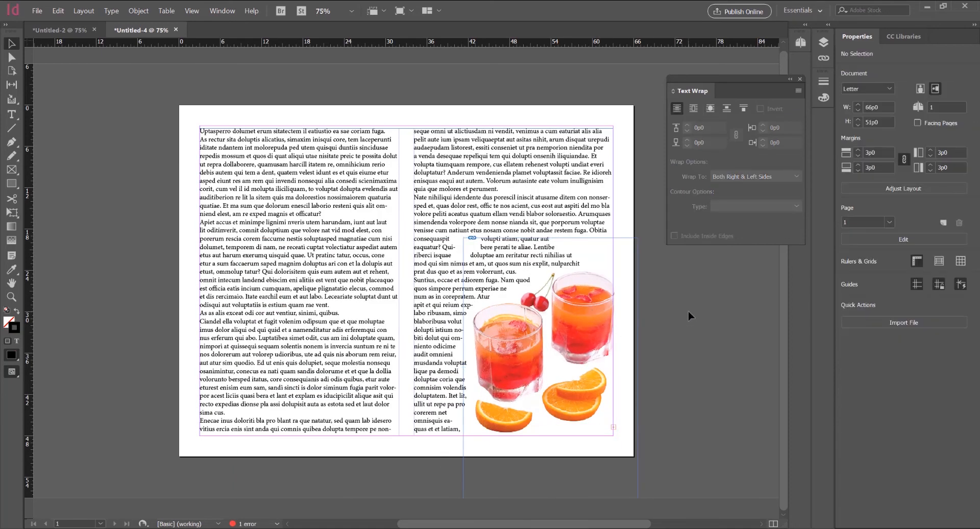